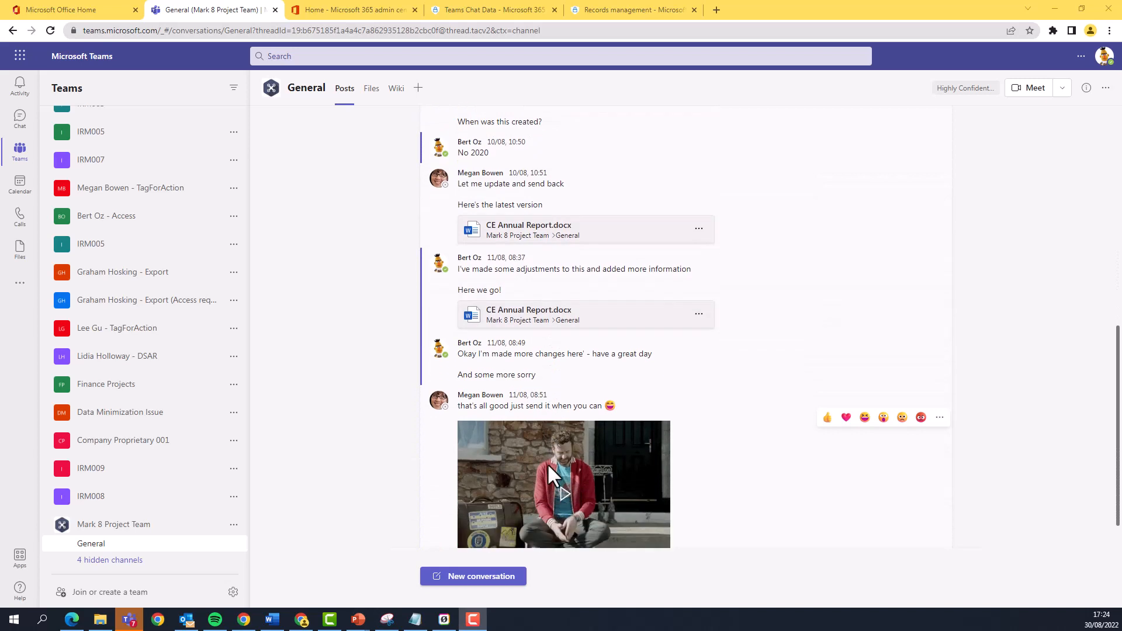
View the CE Annual Report.docx shared in the General channel conversation and close it again.
left_click(663, 325)
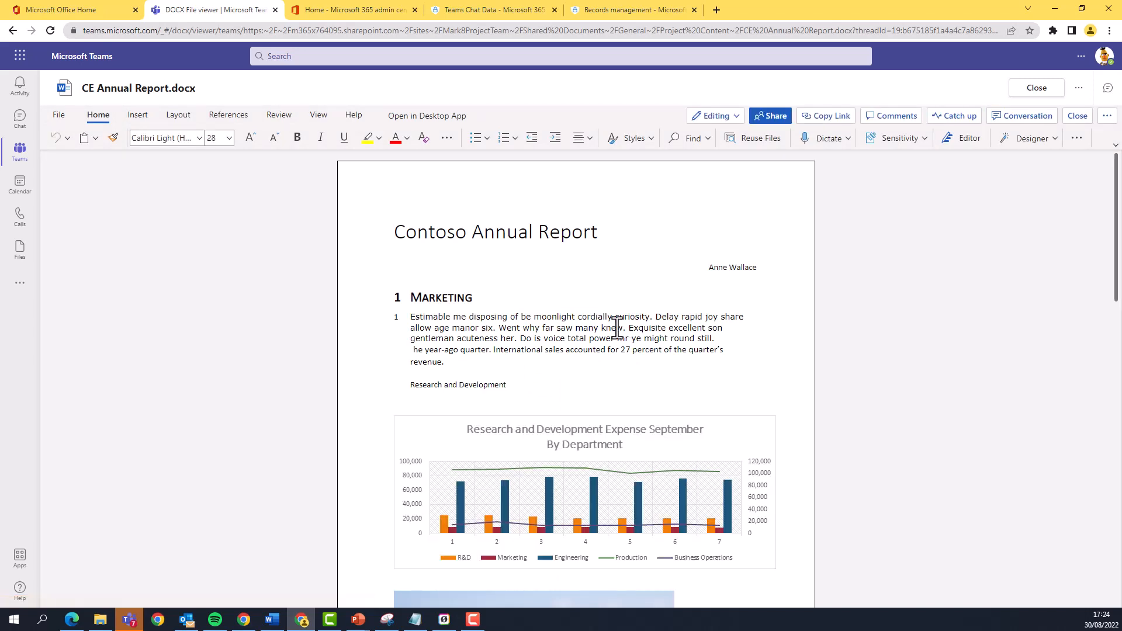
scroll(611, 342, "down", 6)
scroll(611, 342, "down", 7)
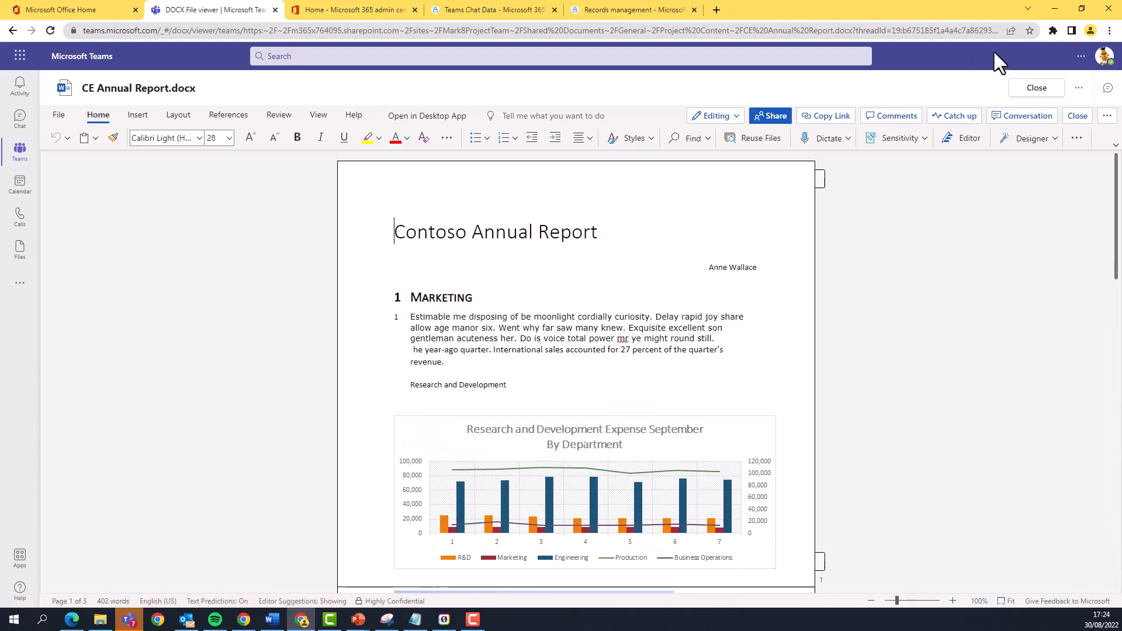
left_click(1037, 88)
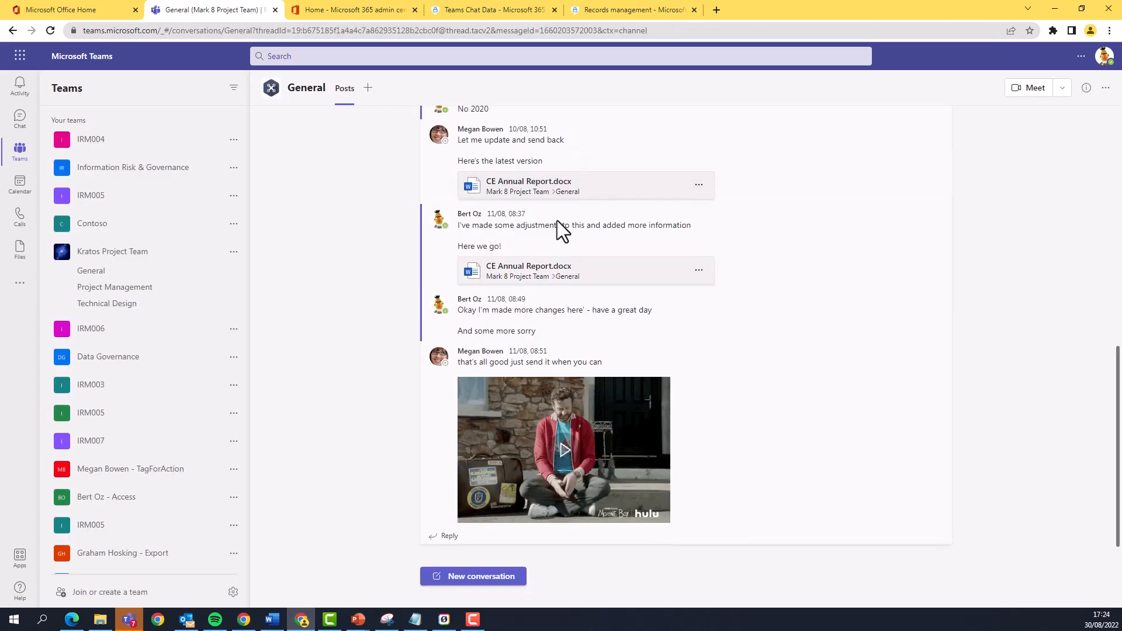
Open the General channel's files in SharePoint and examine the version history of CE Annual Report.docx in the Project Content folder.
left_click(372, 91)
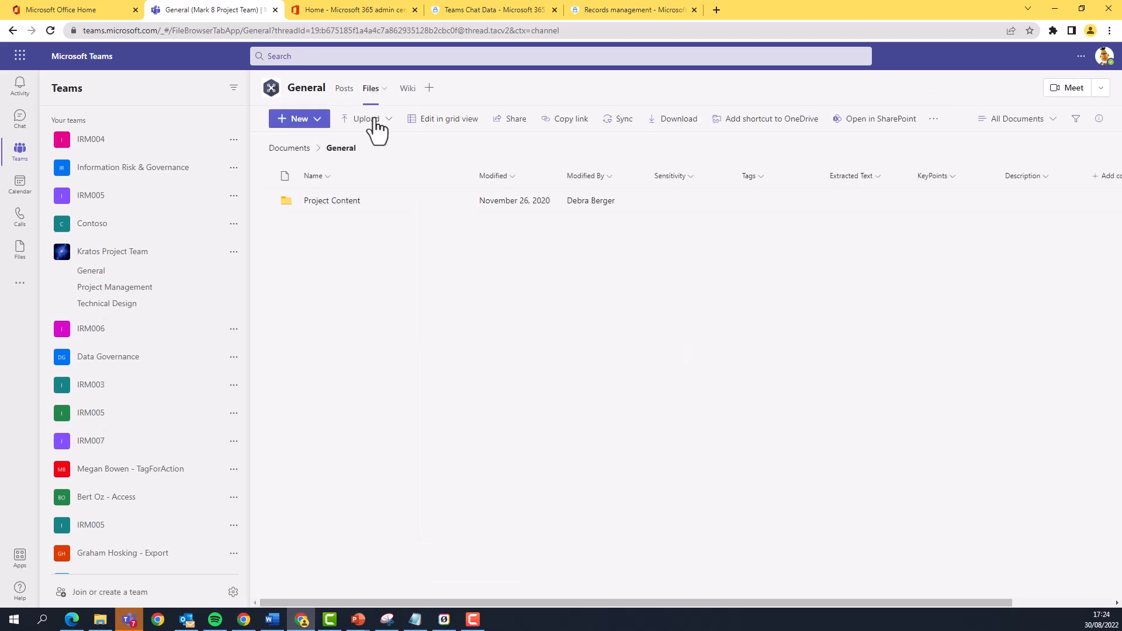
left_click(864, 123)
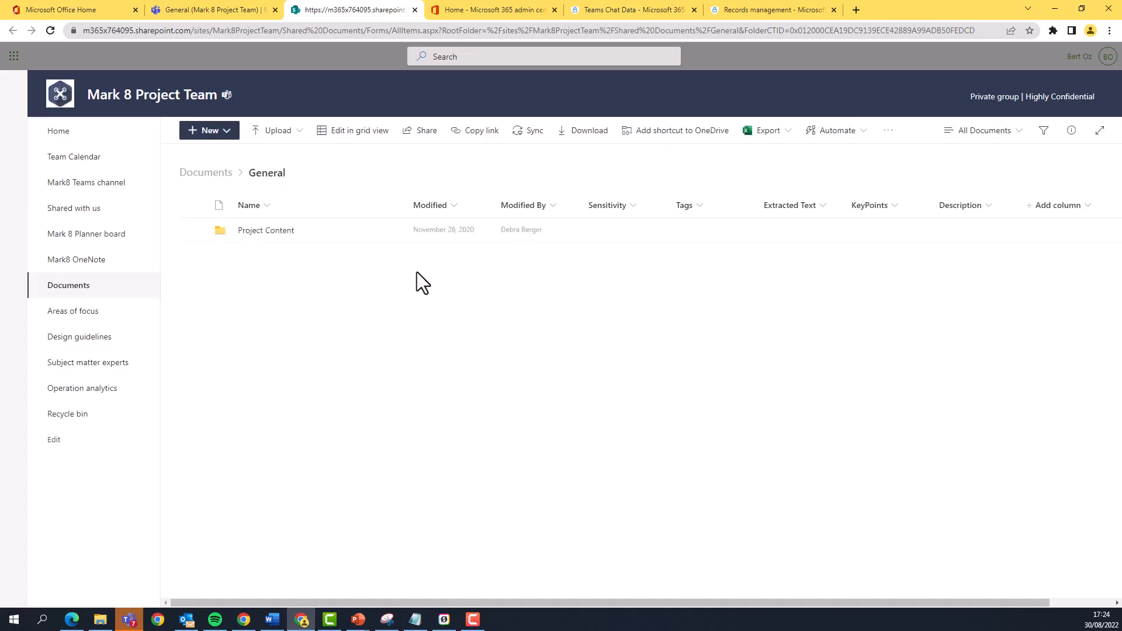
left_click(273, 234)
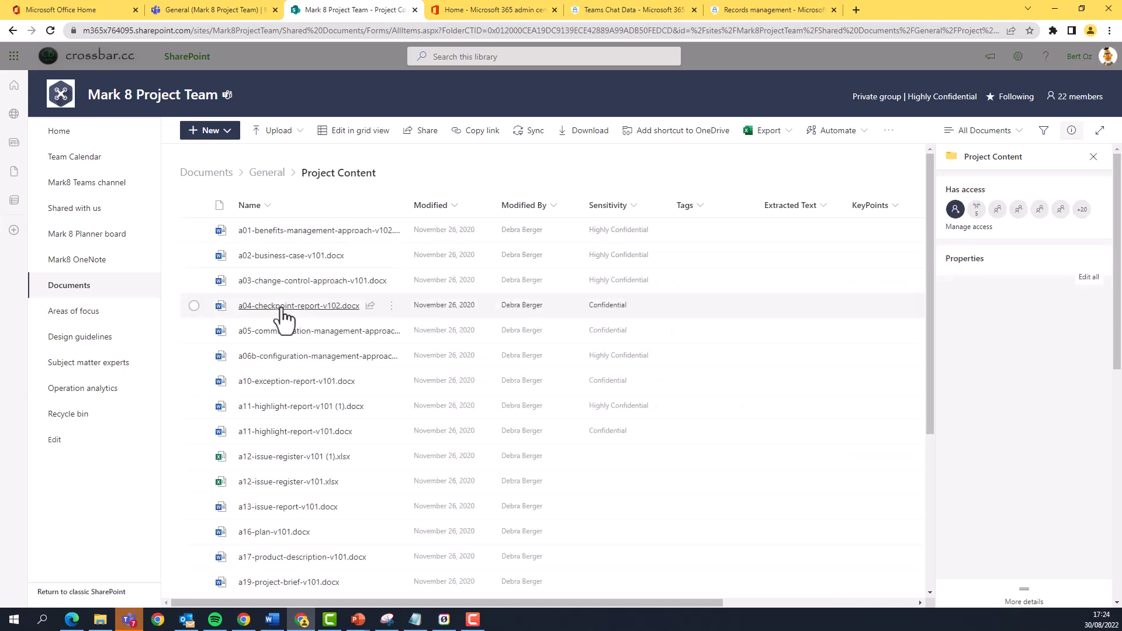
scroll(283, 318, "down", 6)
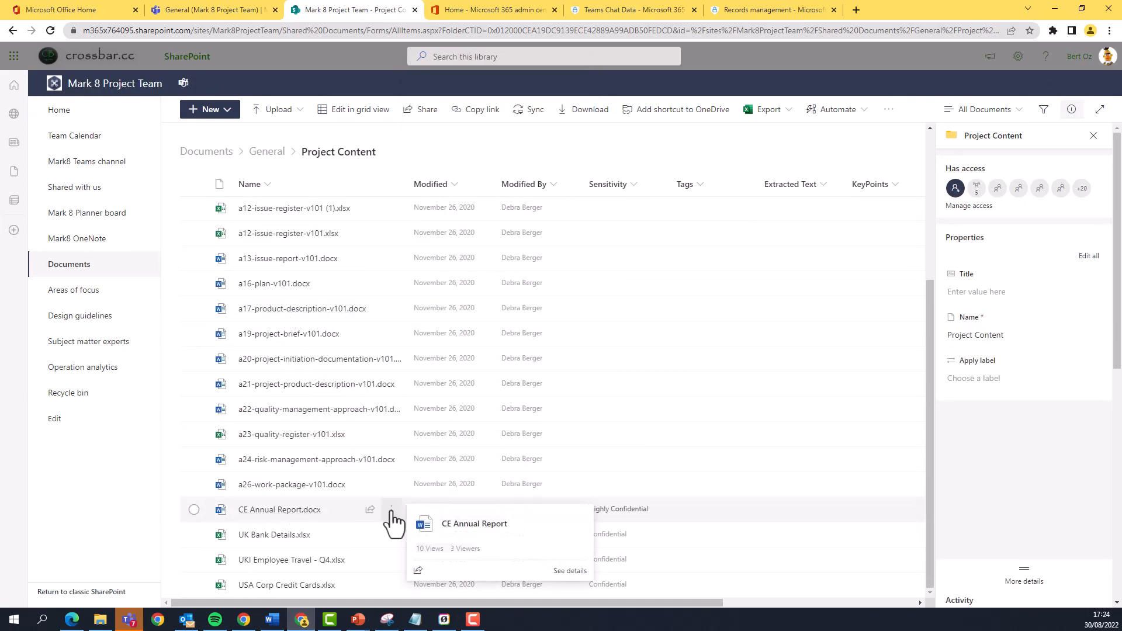
left_click(391, 511)
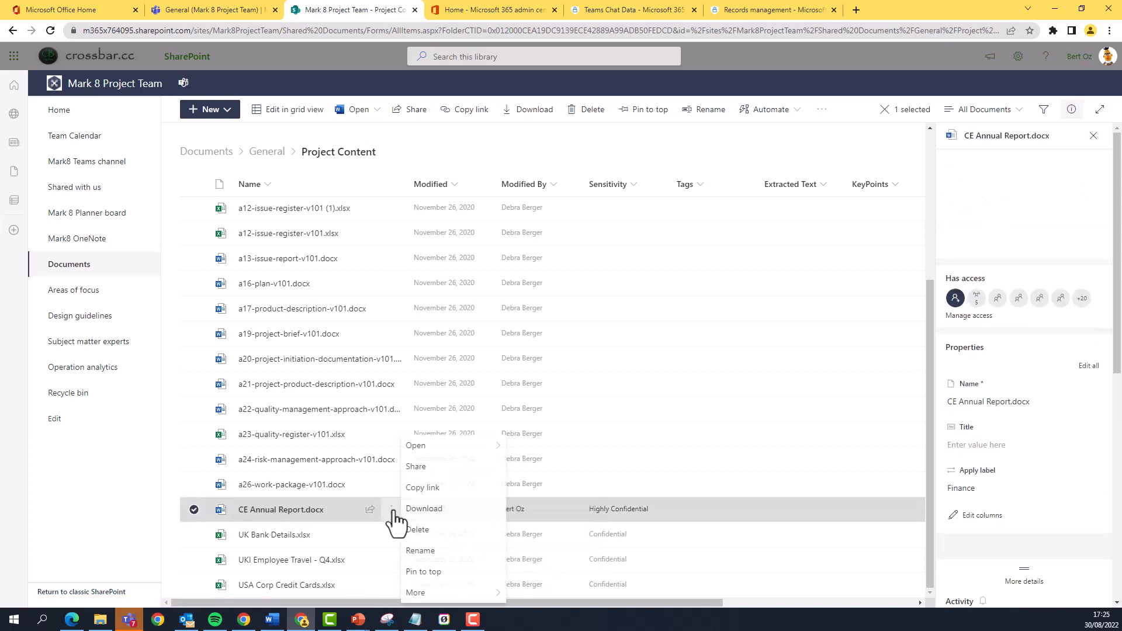
left_click(442, 533)
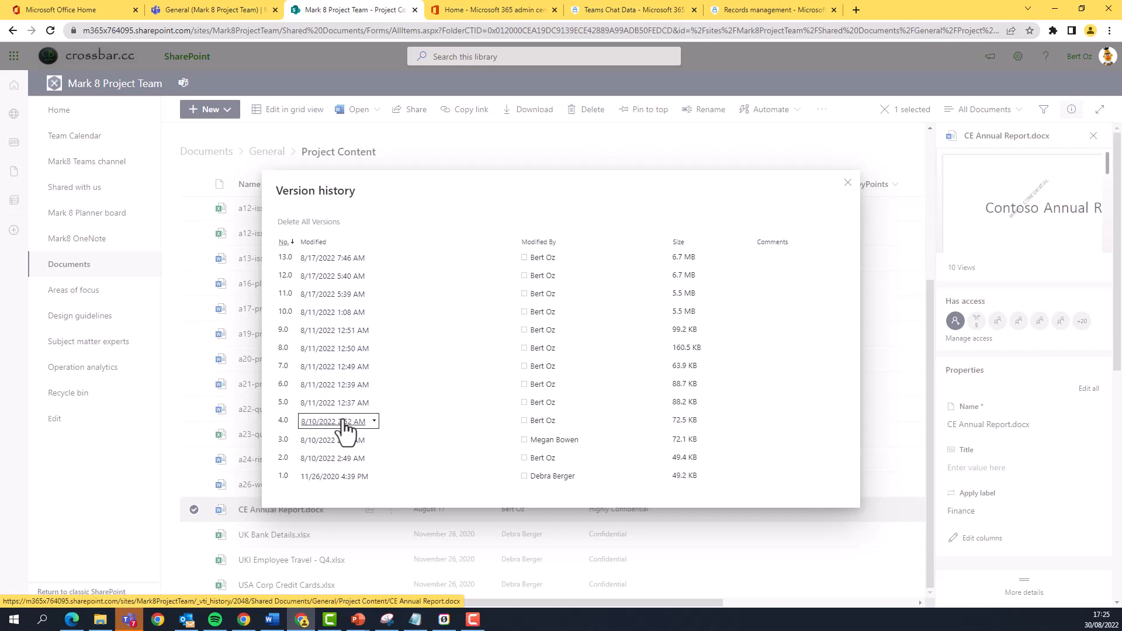
left_click(847, 182)
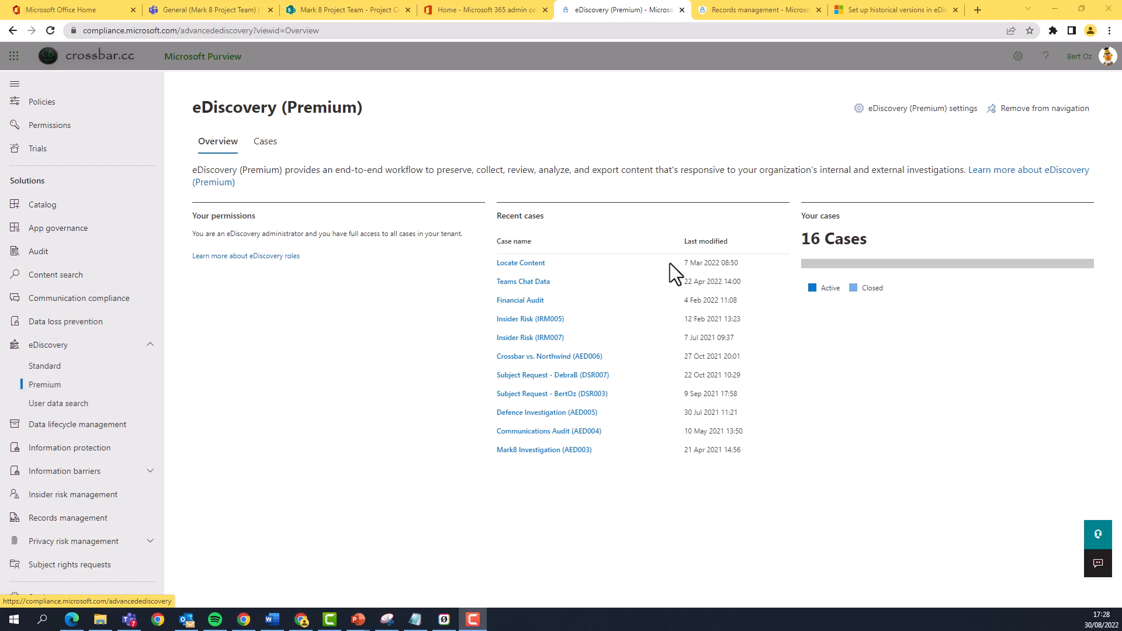
Open the Historical versions (preview) section of the eDiscovery (Premium) settings.
left_click(907, 110)
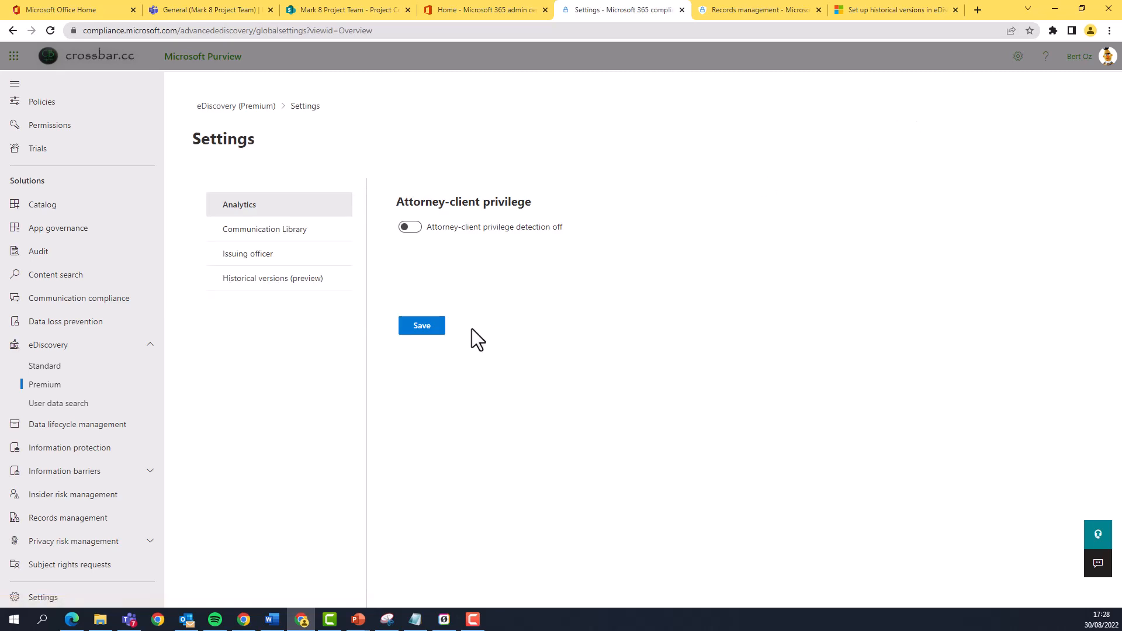
left_click(274, 284)
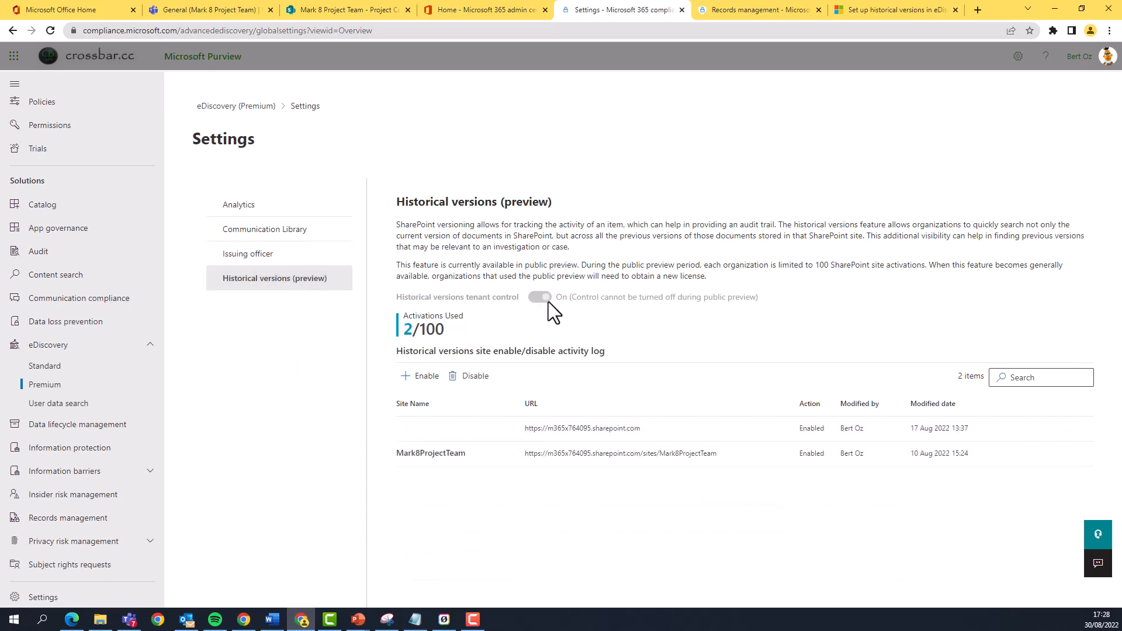
left_click(417, 379)
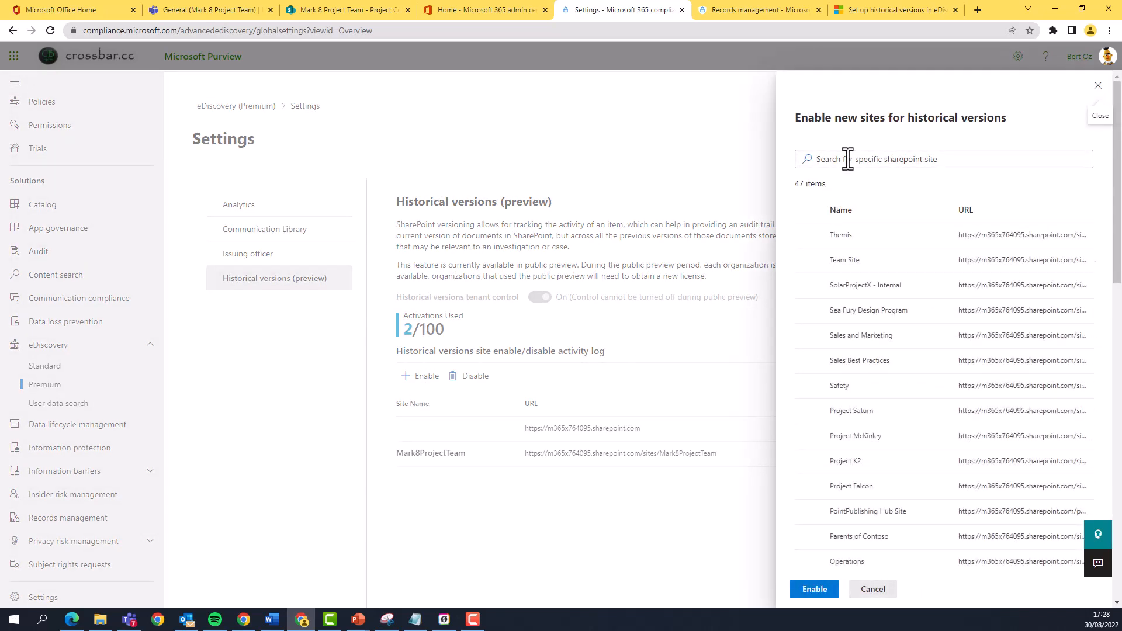
left_click(810, 236)
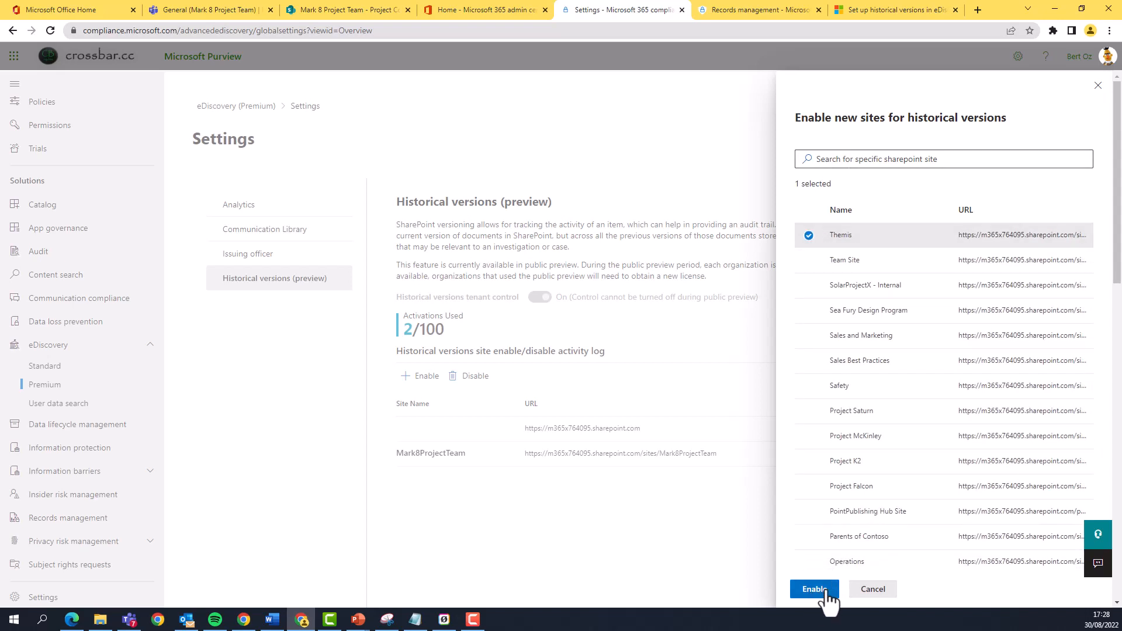
left_click(872, 591)
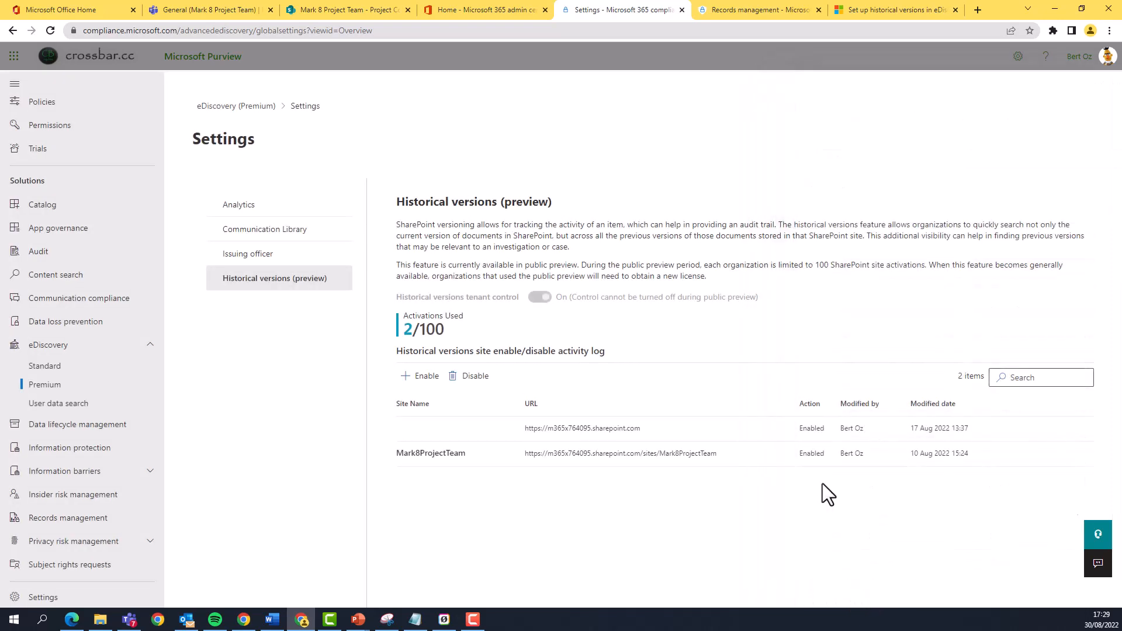
Examine the Mark8ProjectTeam entry in the historical versions site activity log.
left_click_drag(402, 456, 1018, 450)
left_click(924, 504)
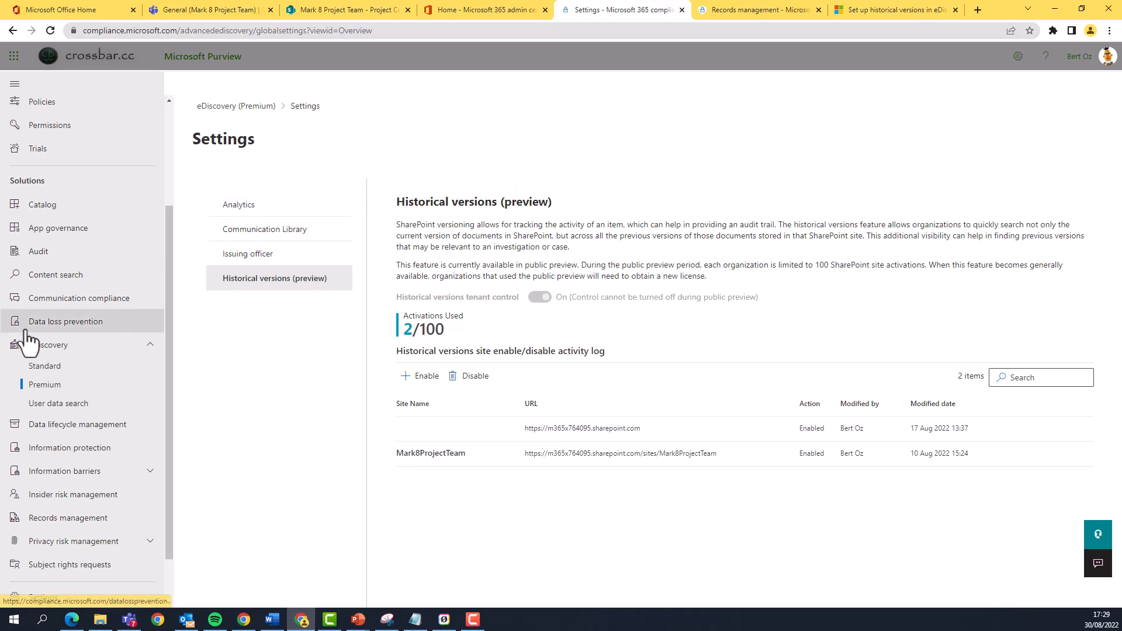
Return to eDiscovery (Premium) and open the collections of the Teams Chat Data case.
left_click(45, 385)
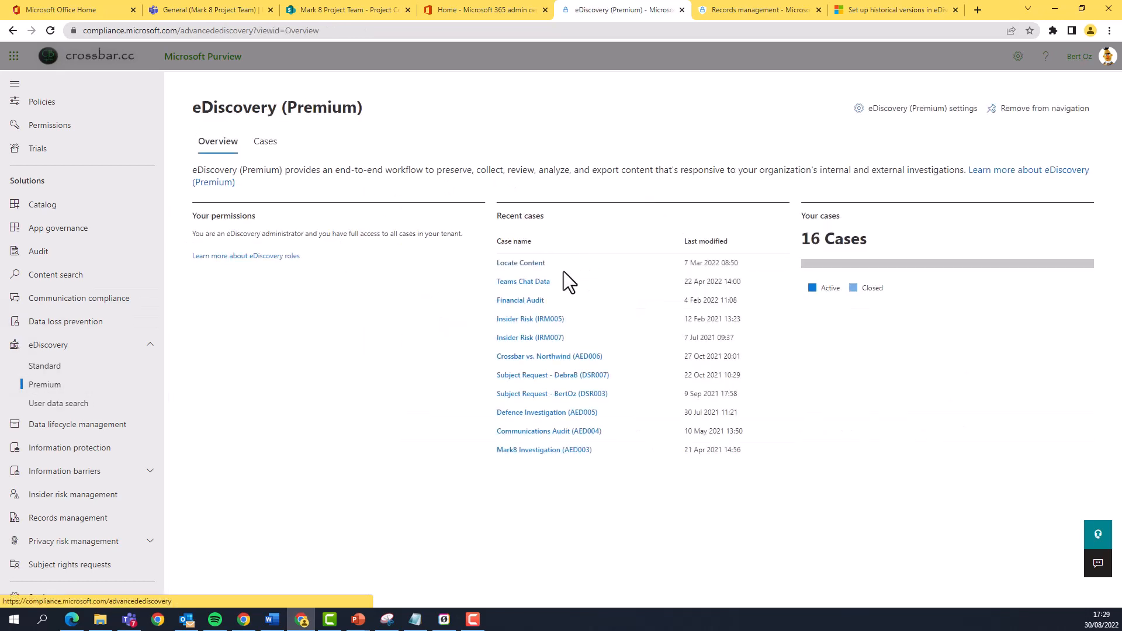
left_click(537, 283)
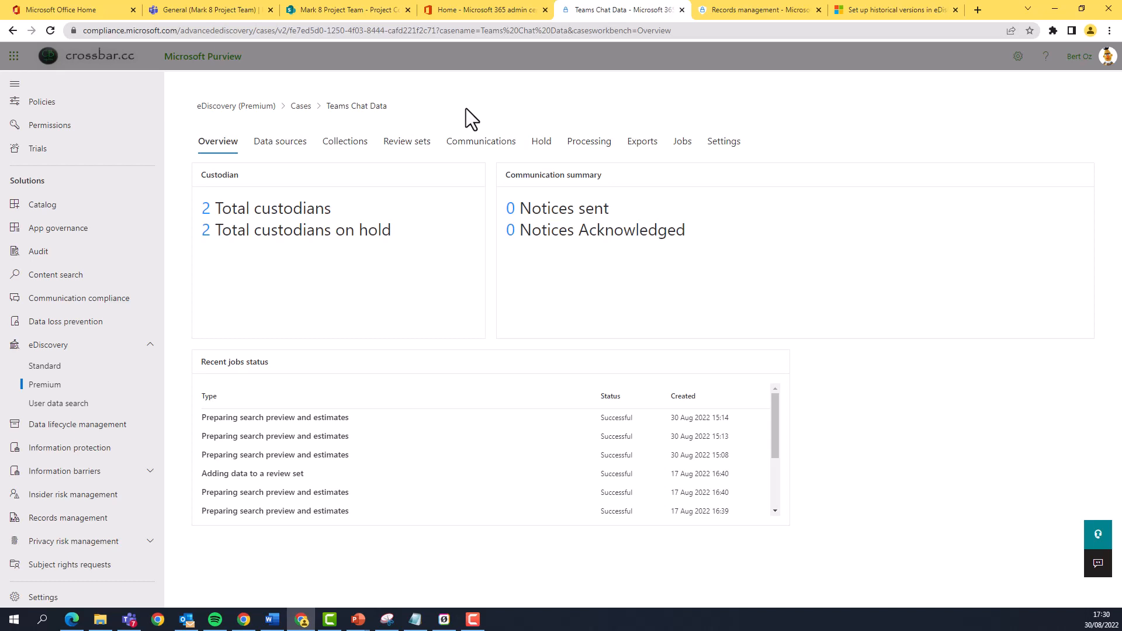
left_click(336, 153)
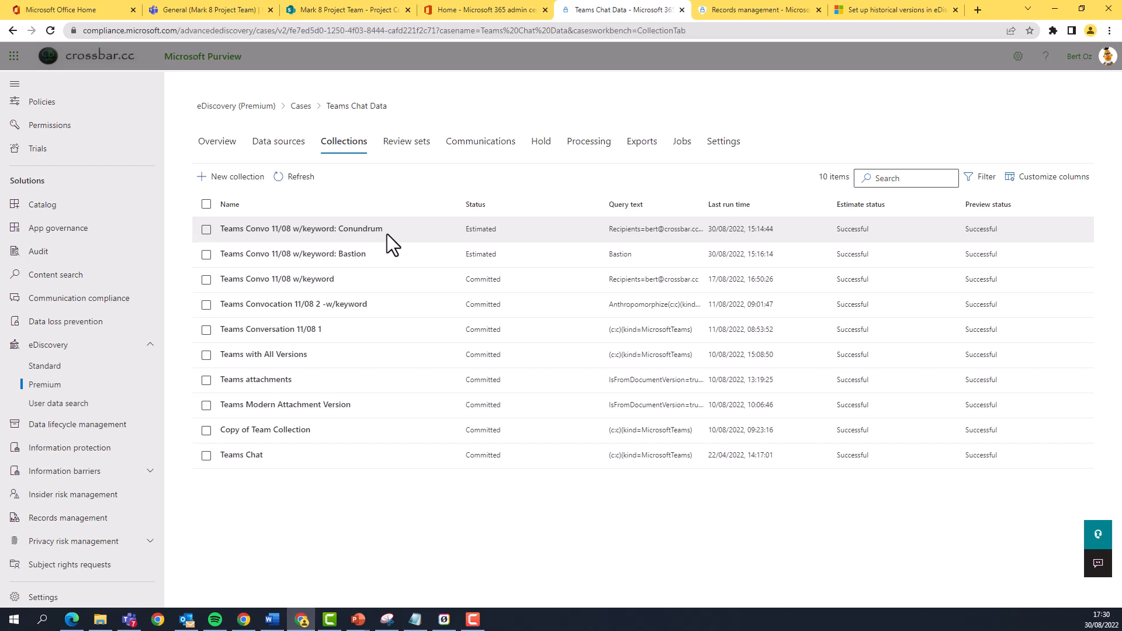
Review the summaries and estimates of the Teams Convo 11/08 collections for the keywords Bastion and Conundrum.
left_click(369, 251)
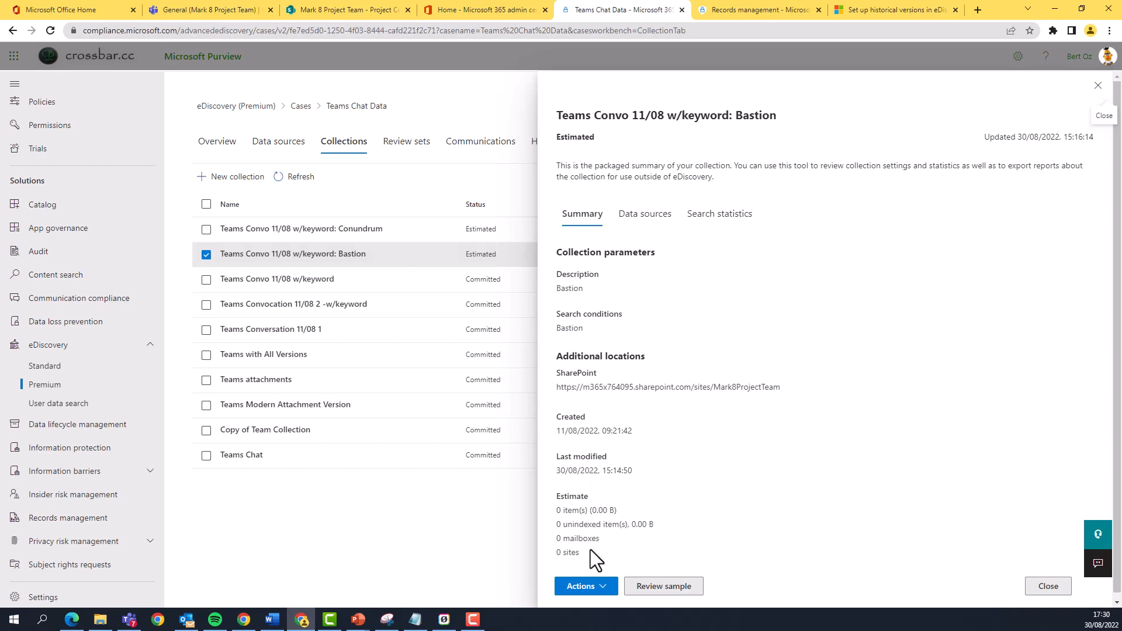
left_click(1098, 85)
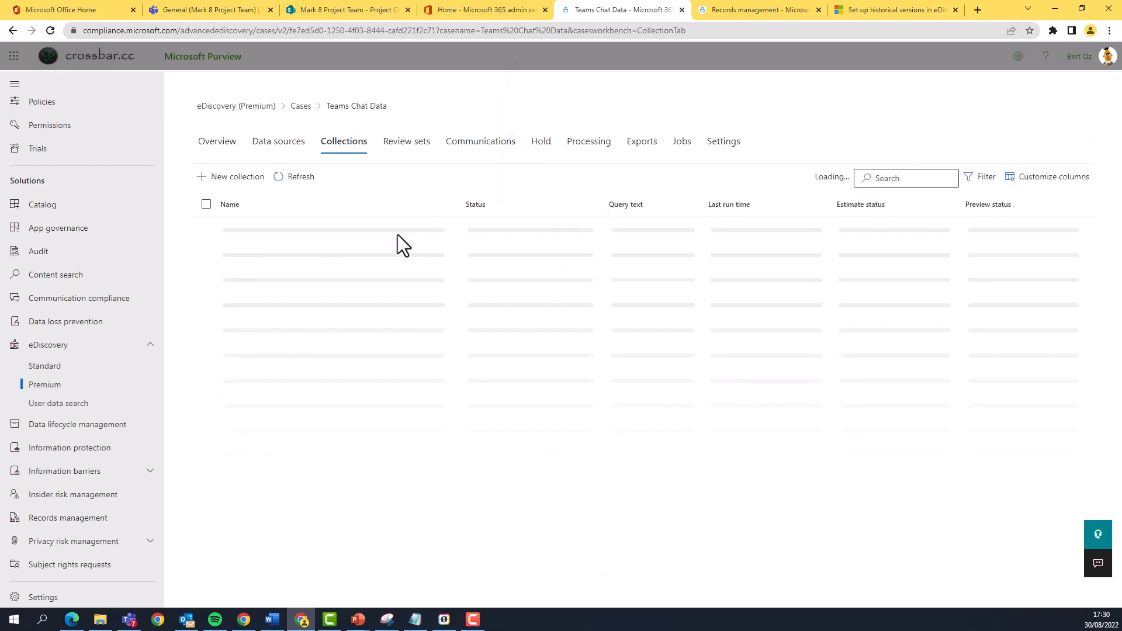
left_click(432, 233)
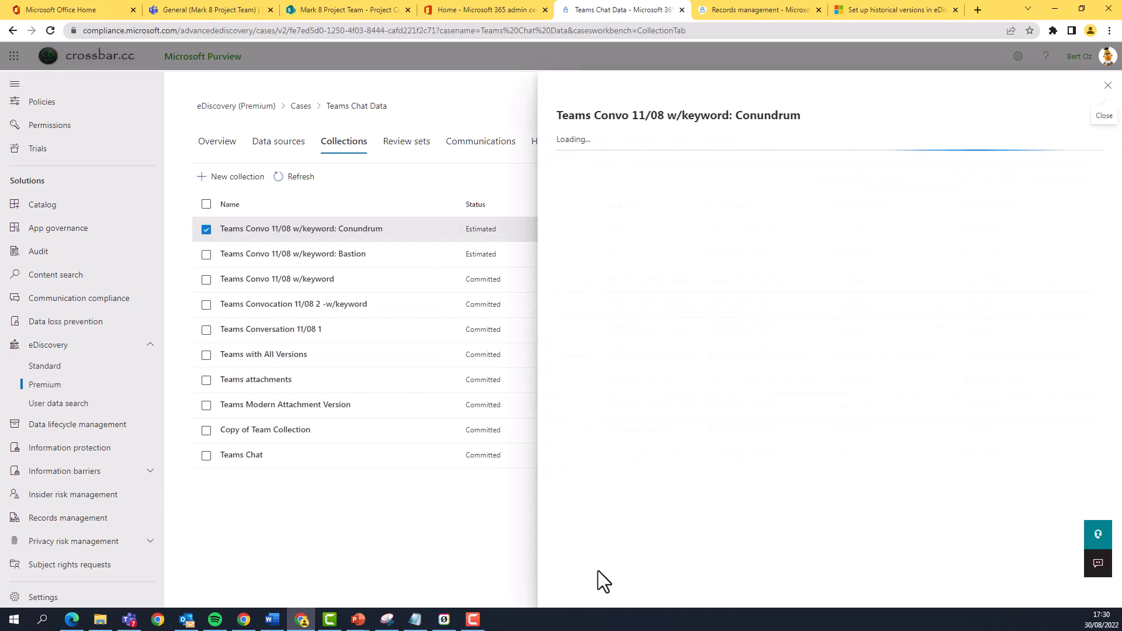
left_click(588, 587)
left_click(571, 471)
left_click_drag(556, 471, 644, 468)
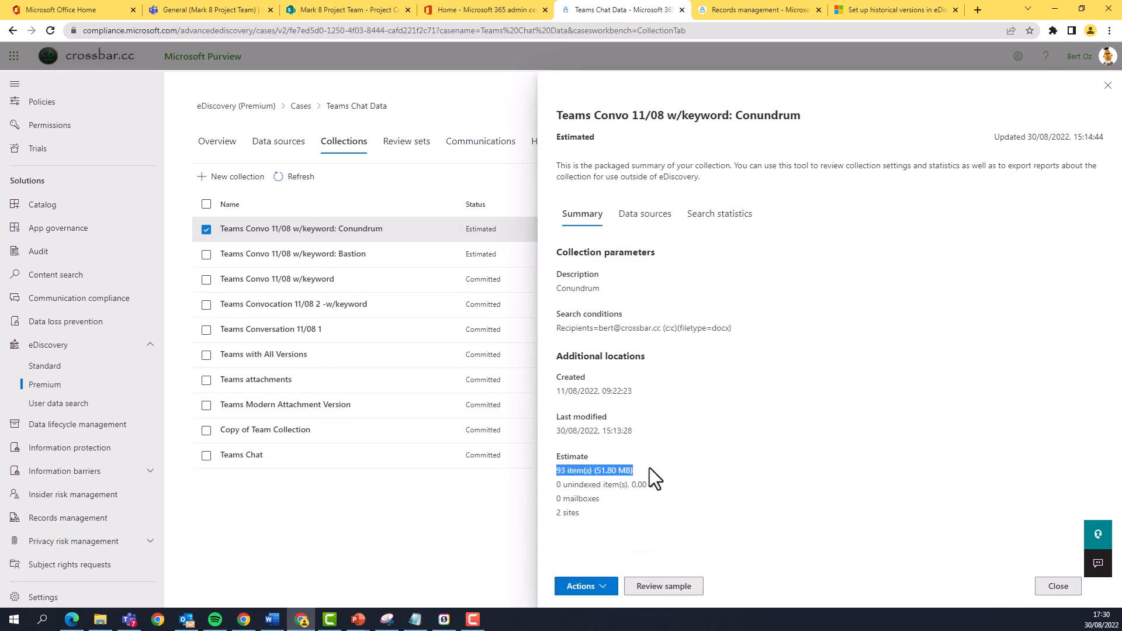
Start editing the Conundrum collection and proceed through its data sources and additional locations to the collection conditions.
left_click(586, 587)
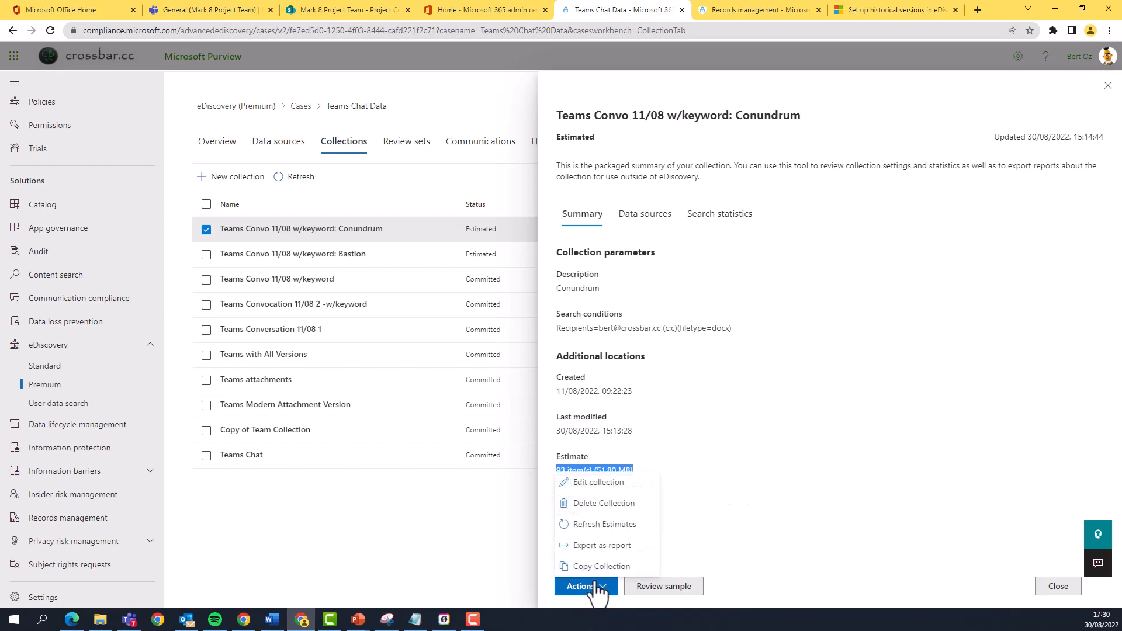
left_click(616, 479)
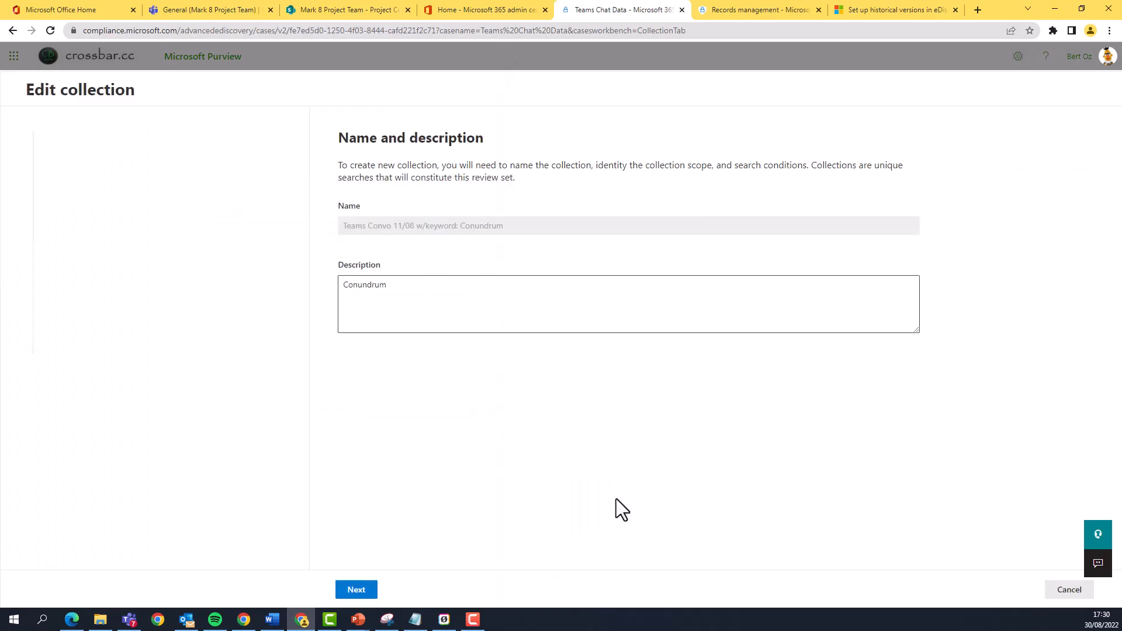
left_click(374, 590)
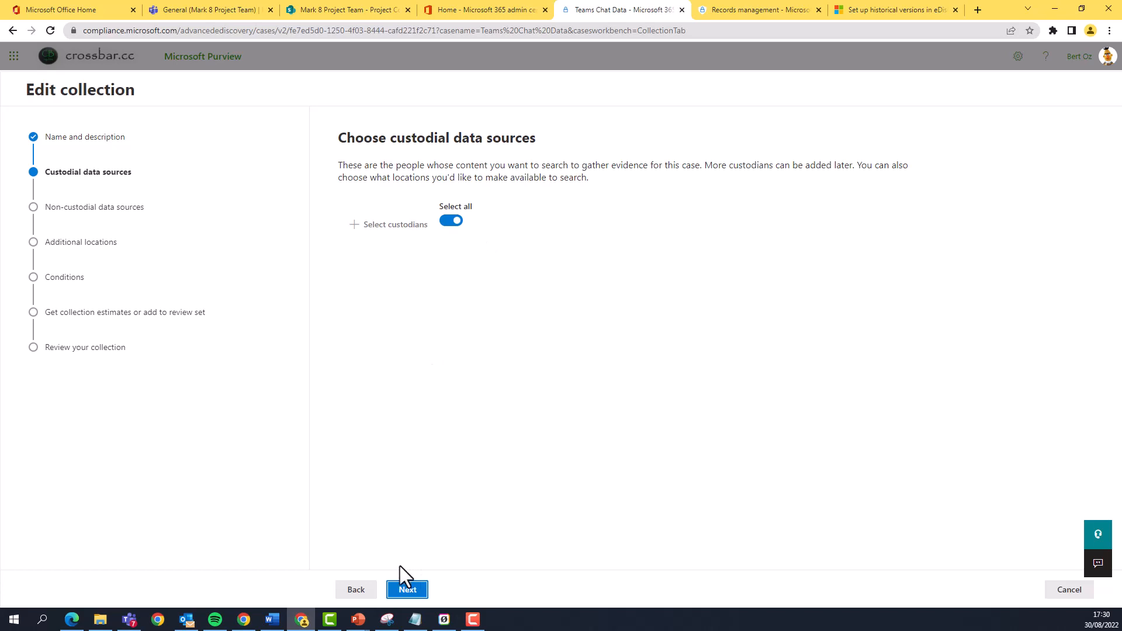
left_click(414, 594)
left_click(416, 591)
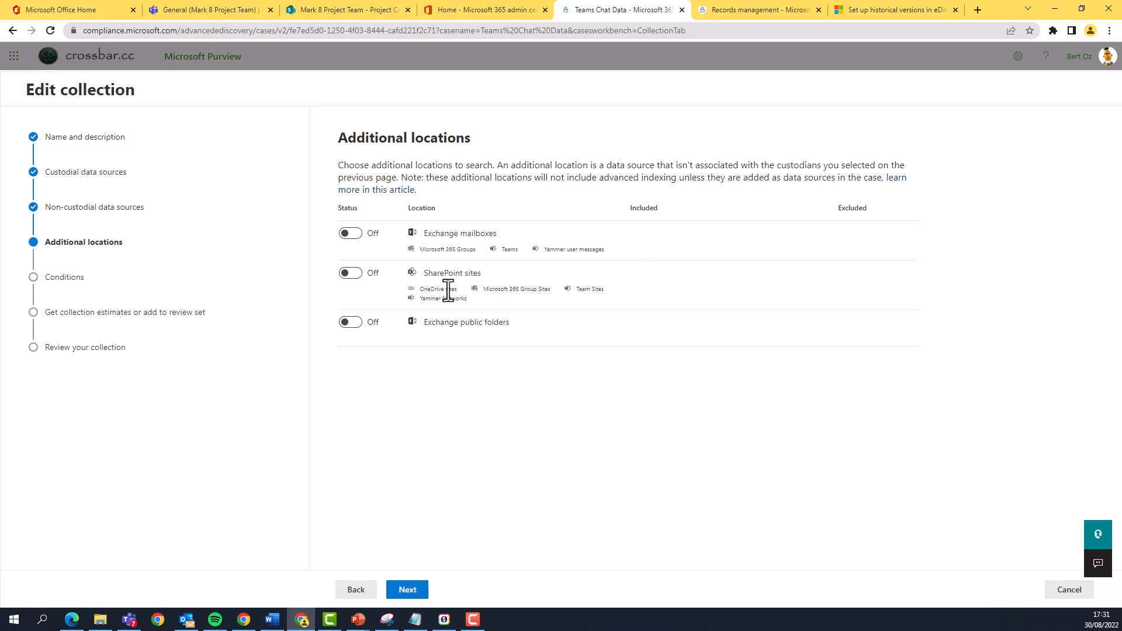
left_click(409, 591)
scroll(472, 308, "down", 1)
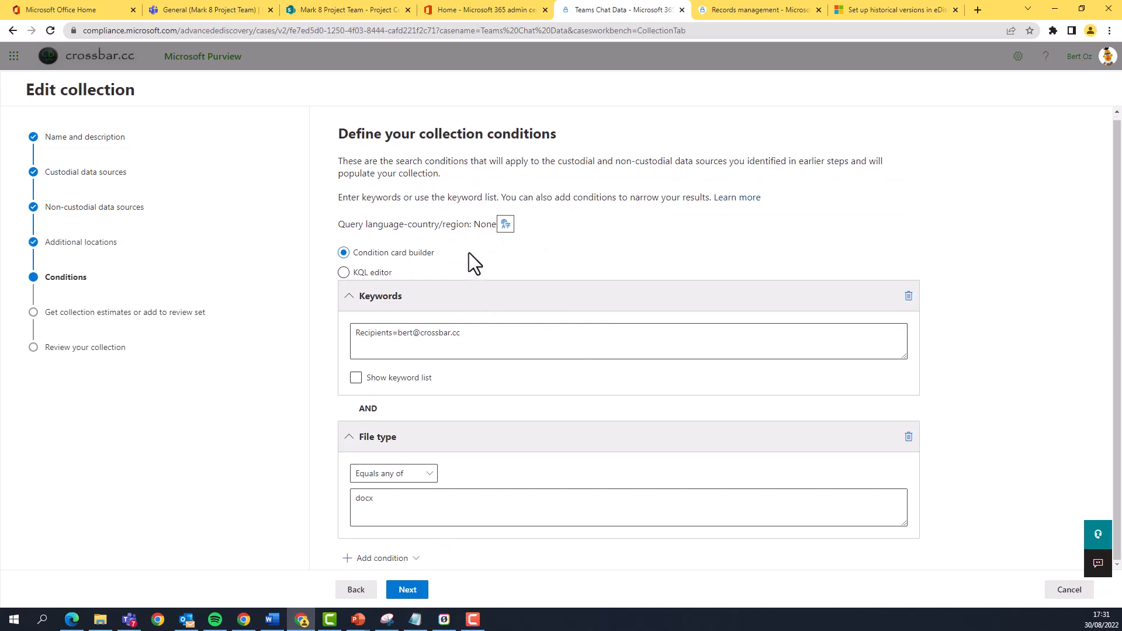
Examine the recipients query in the collection's Keywords condition.
left_click(526, 330)
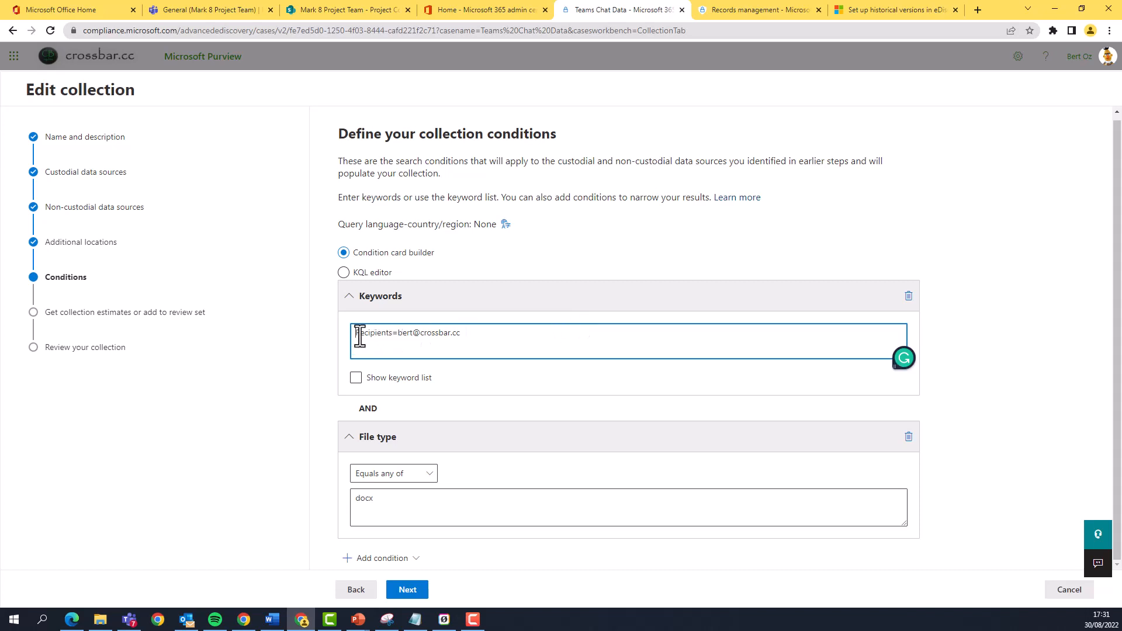
left_click_drag(357, 338, 497, 333)
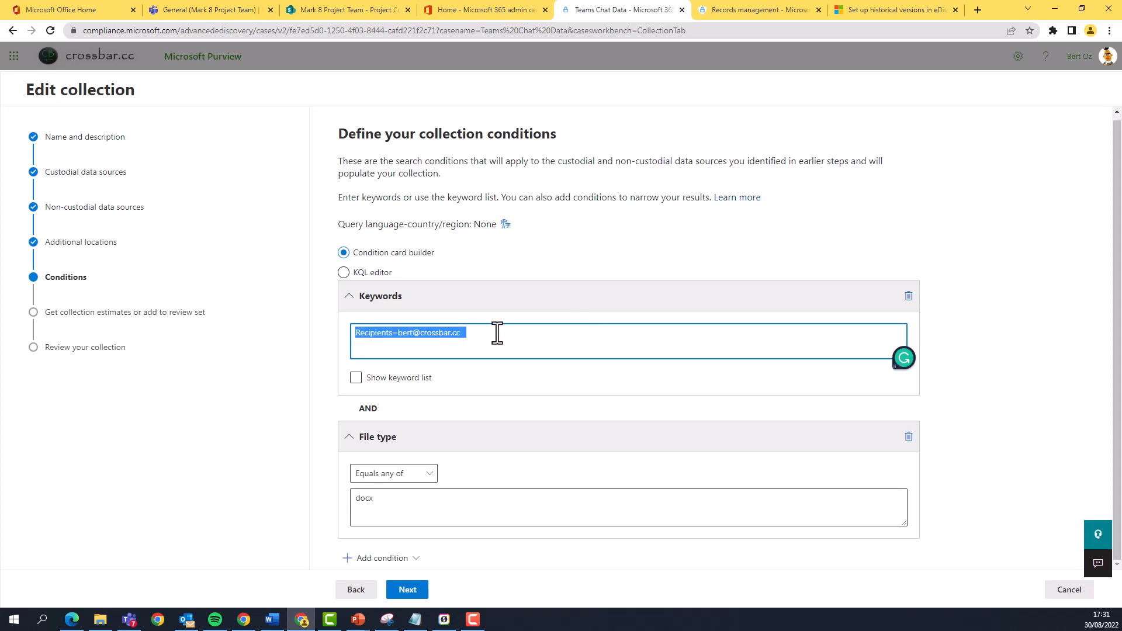
left_click(497, 333)
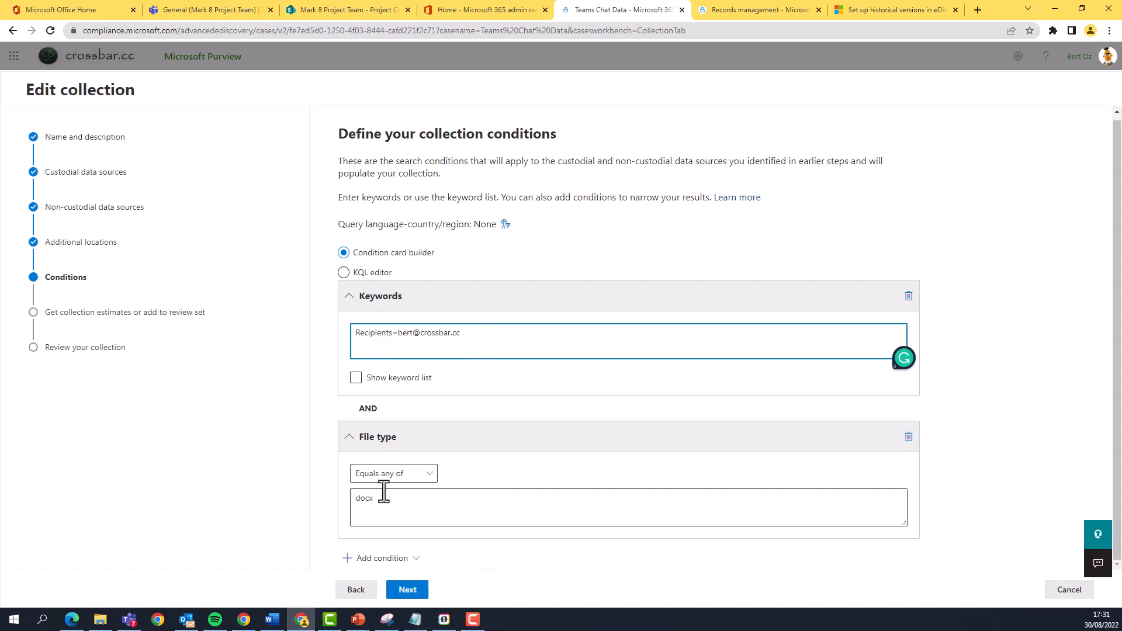
Set the collection to collect items and add them to the existing review set Teams Chat - New Format.
left_click(407, 590)
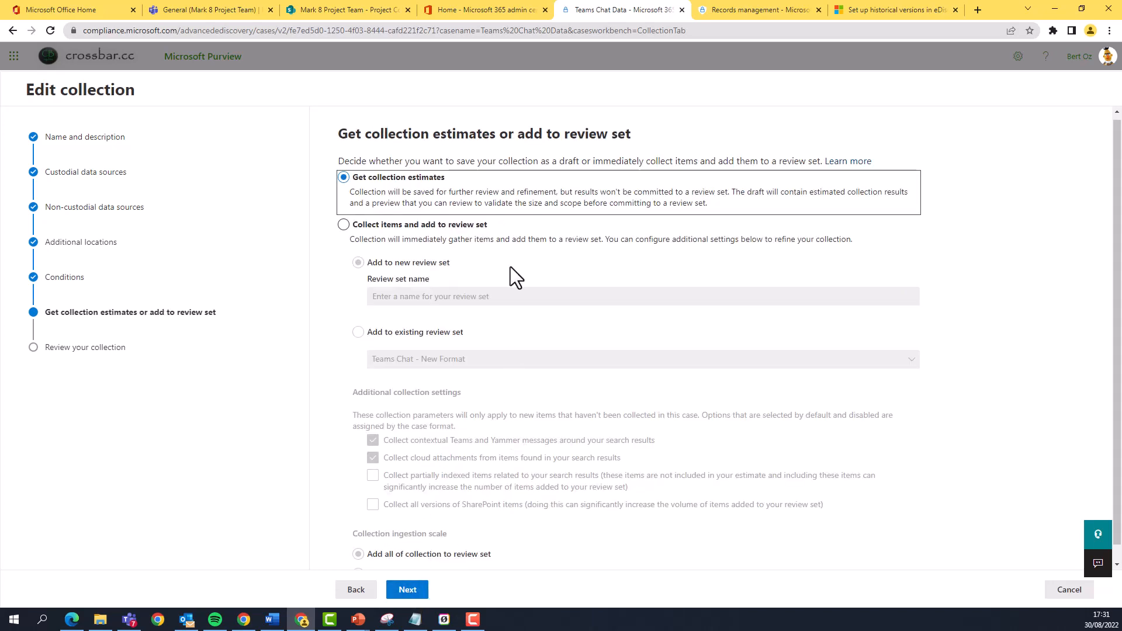
left_click(451, 226)
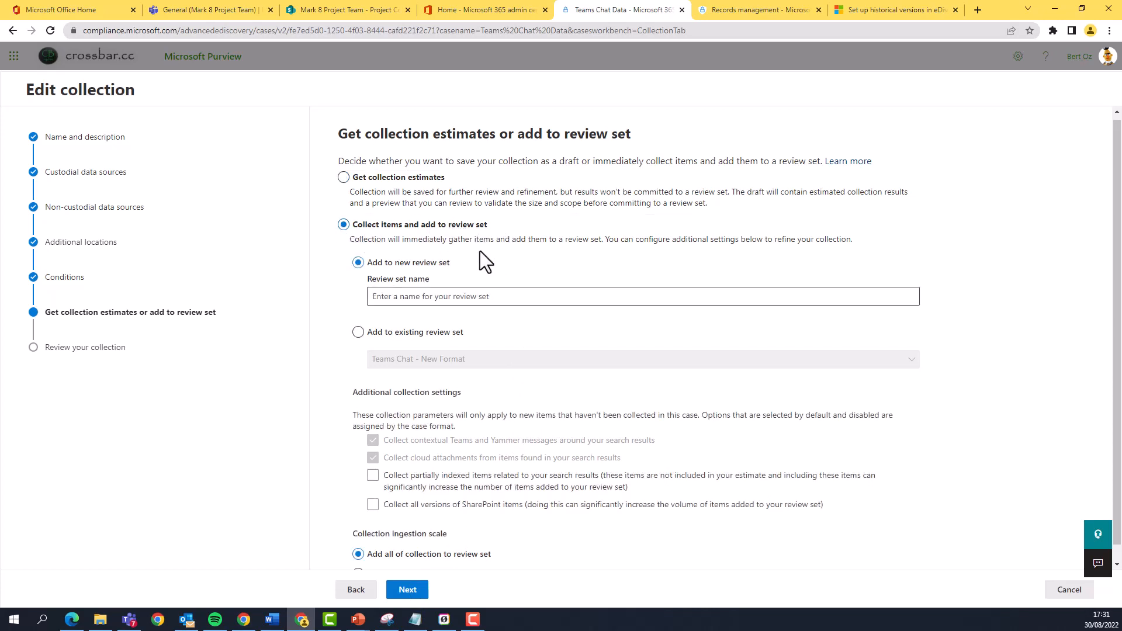
left_click(454, 335)
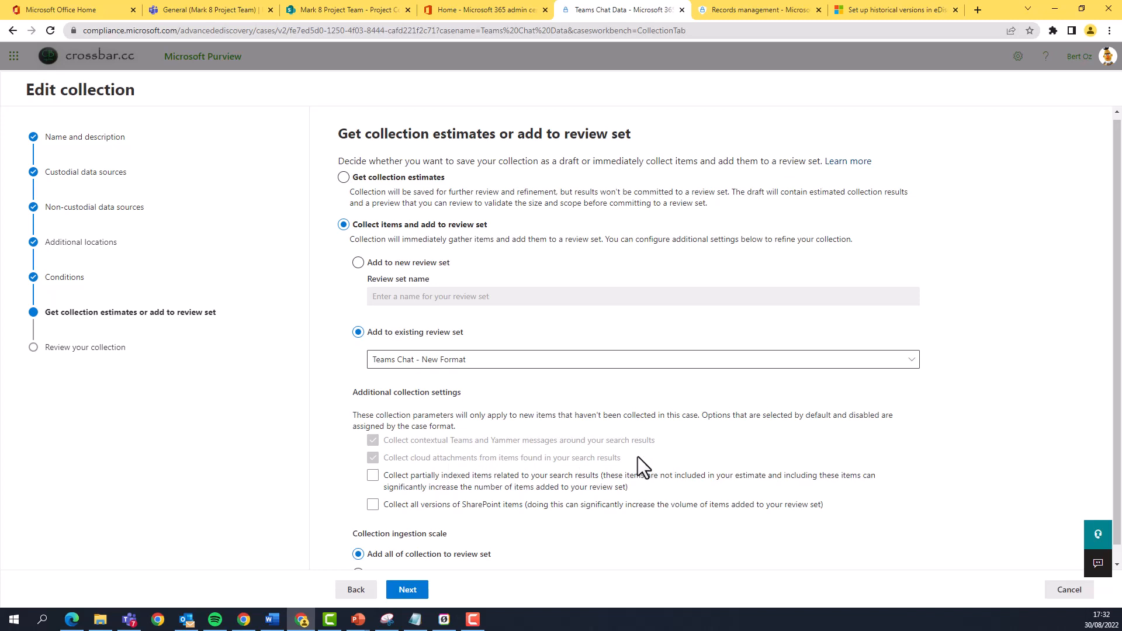
left_click(386, 505)
left_click(380, 506)
scroll(804, 458, "down", 1)
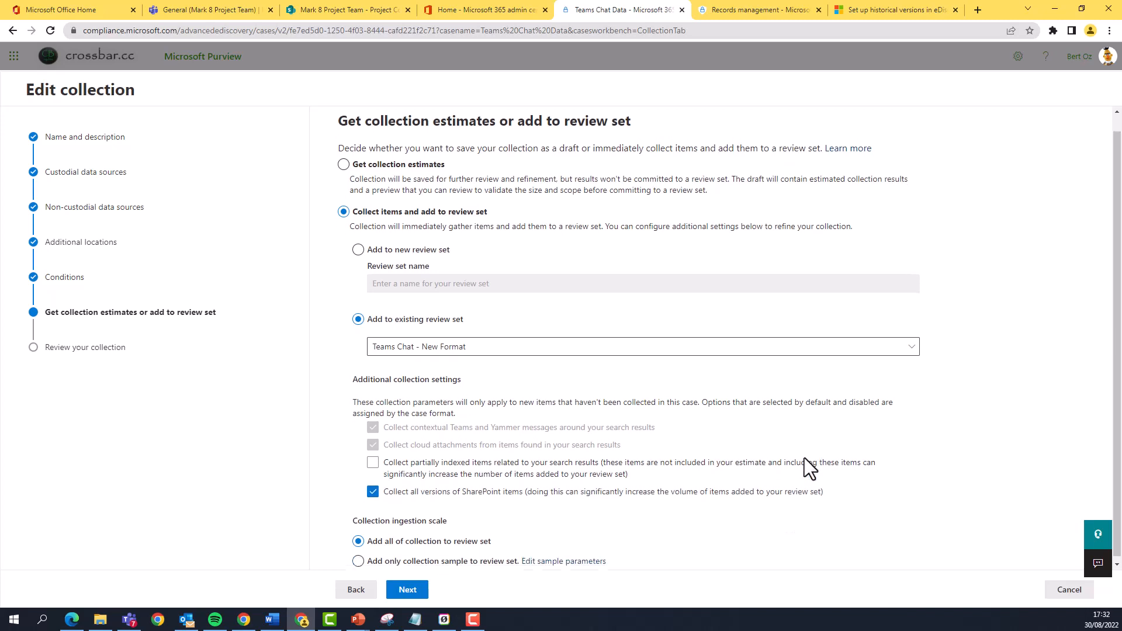
left_click(403, 492)
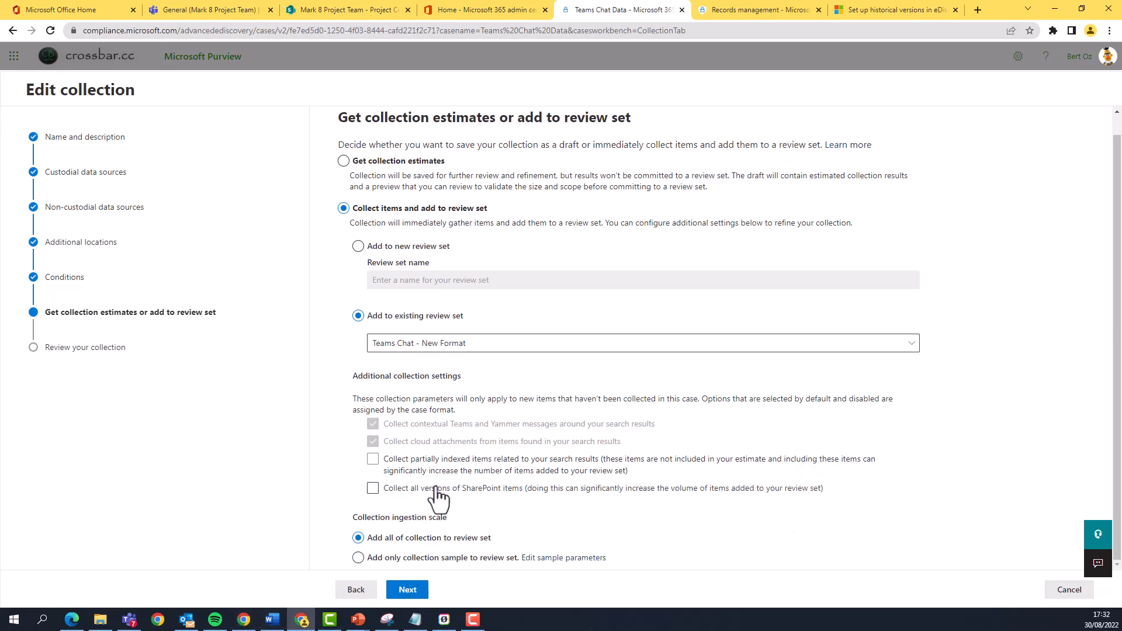
Submit the edited Conundrum collection, finish the wizard and refresh the collections list.
left_click(405, 590)
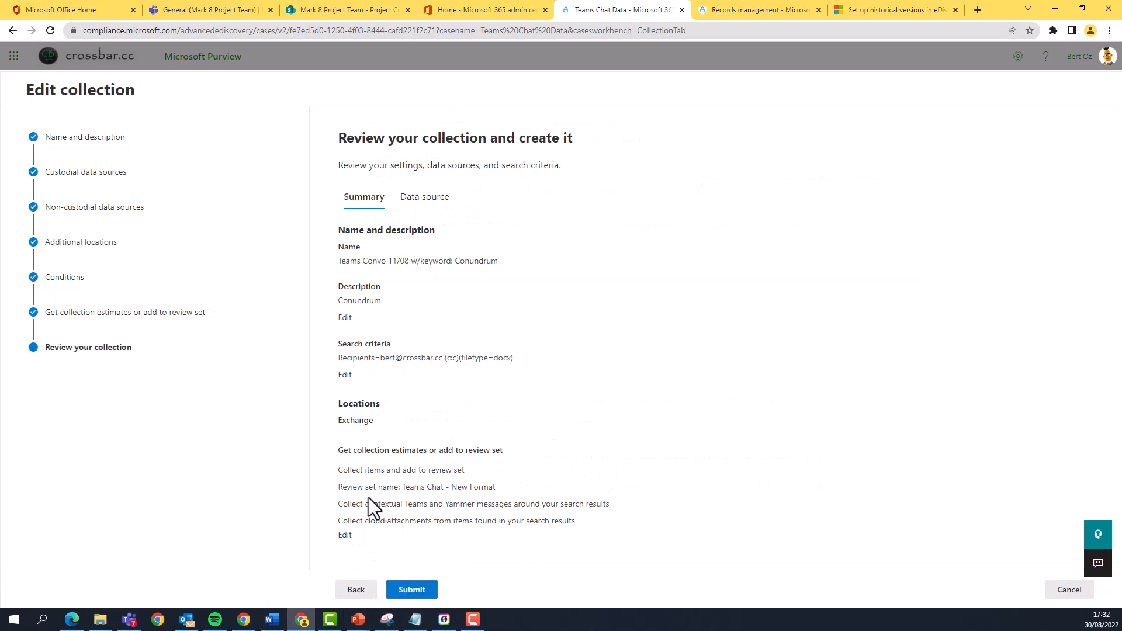
left_click(412, 590)
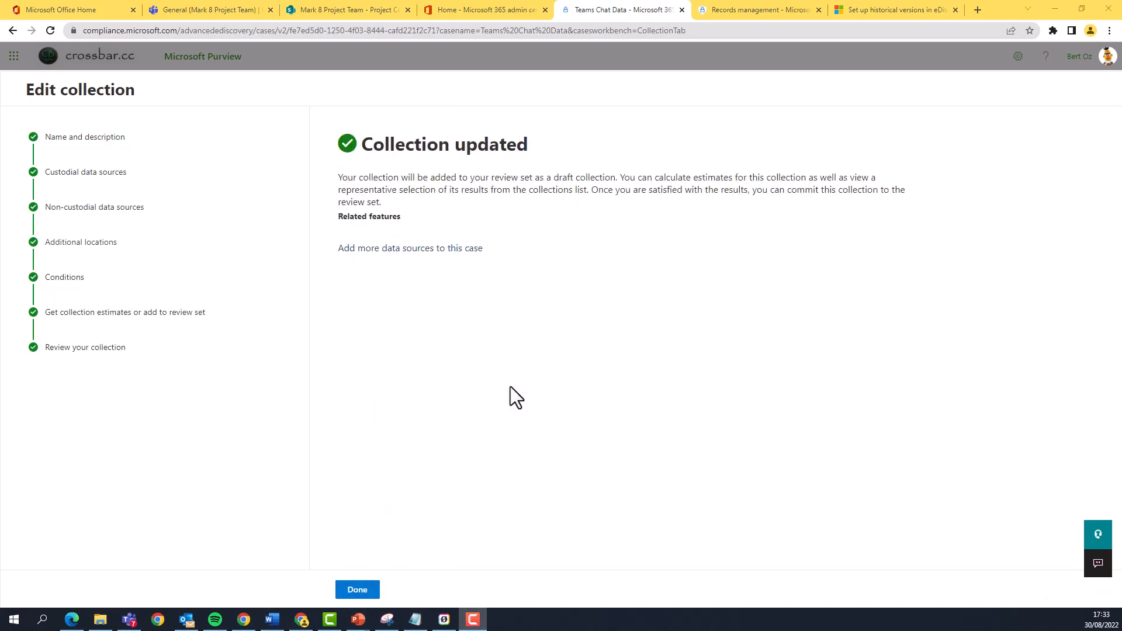
left_click(358, 591)
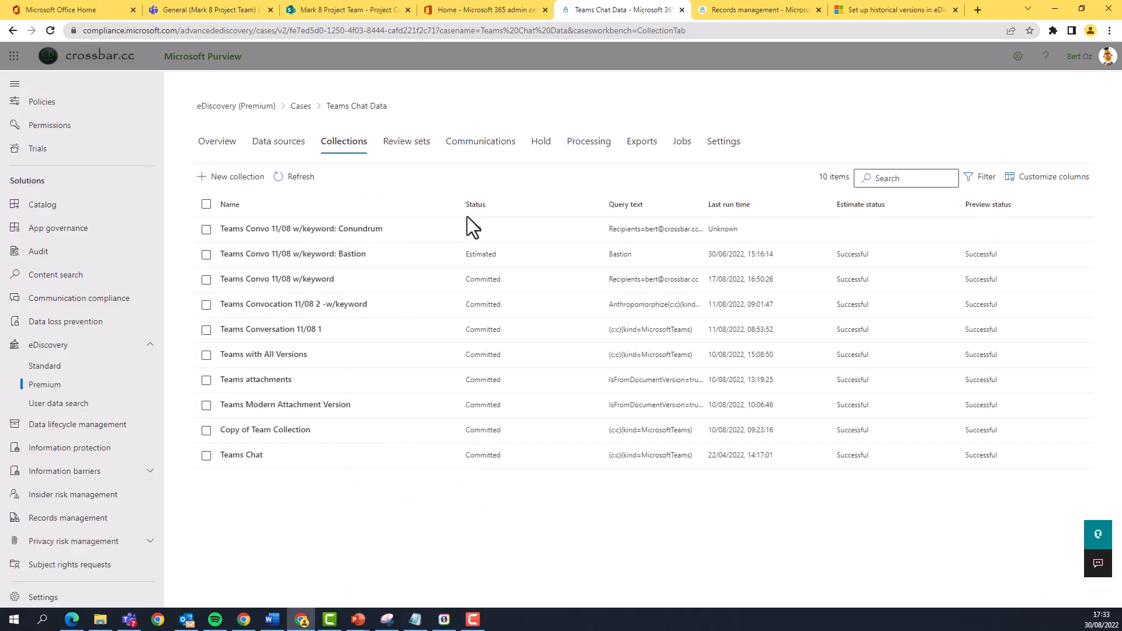
left_click(283, 178)
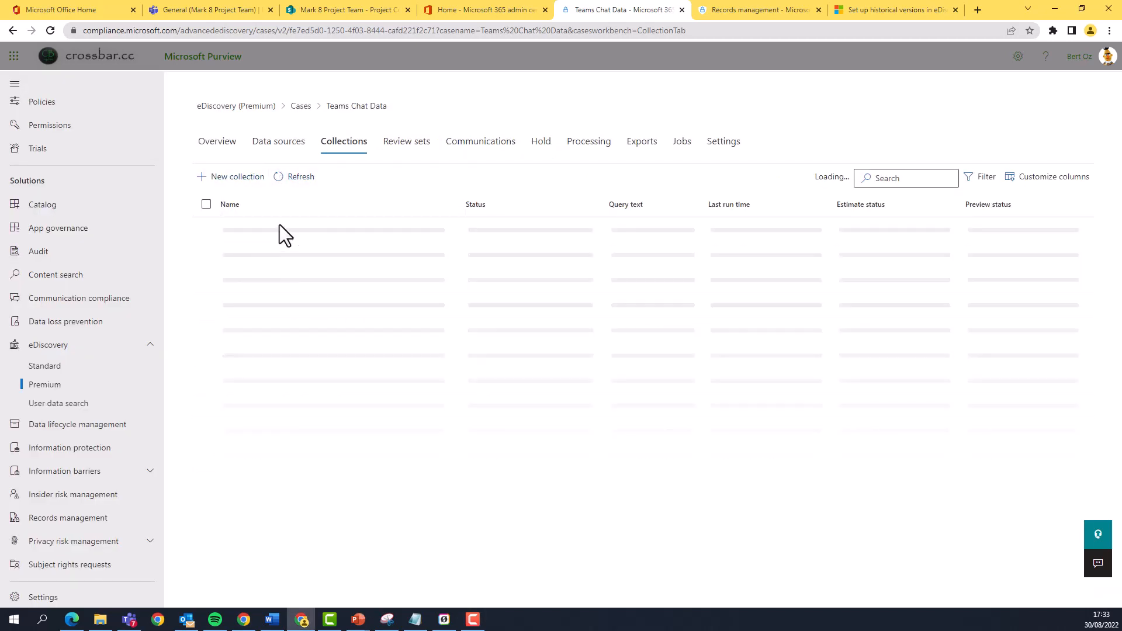